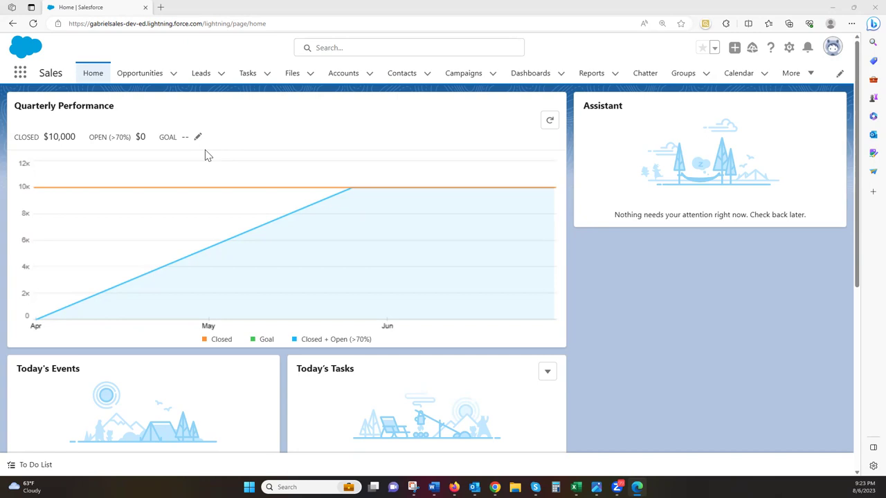
- Switch to the Account Engagement app from the App Launcher
left_click(20, 73)
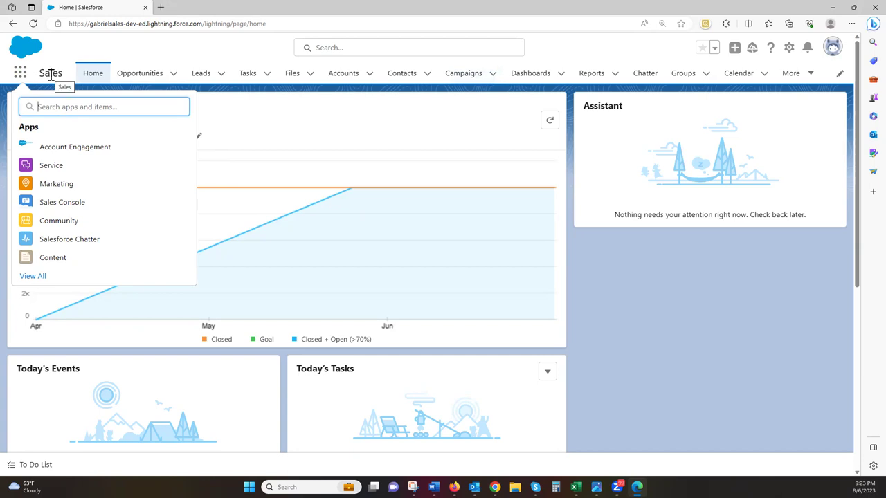
left_click(119, 148)
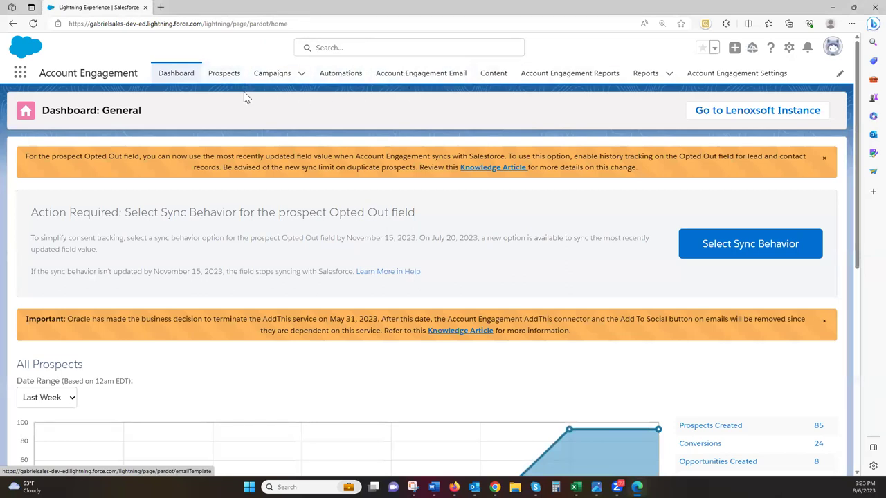
- Open Prospects, glance at the Leads and Contacts lists, then return to Prospects
left_click(224, 72)
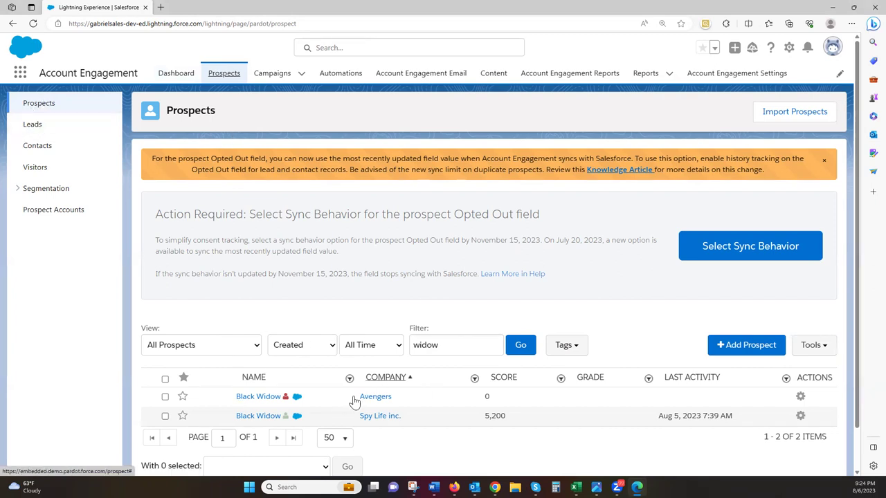
left_click(29, 126)
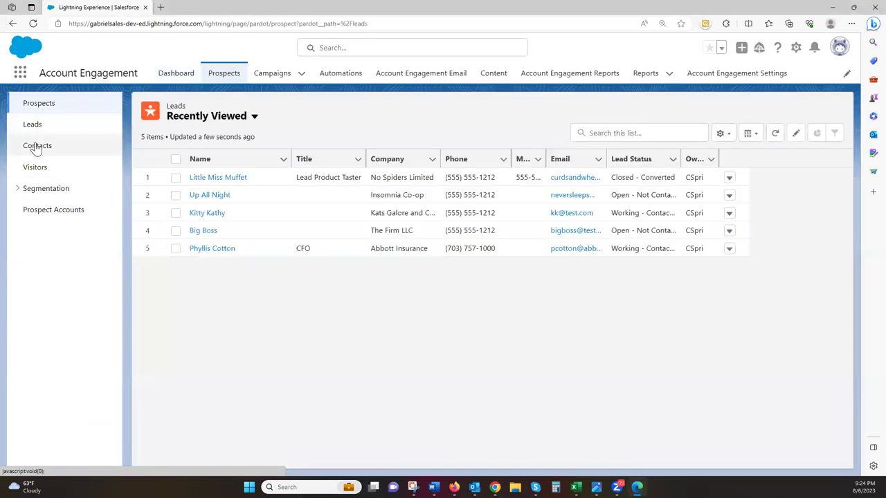
left_click(37, 146)
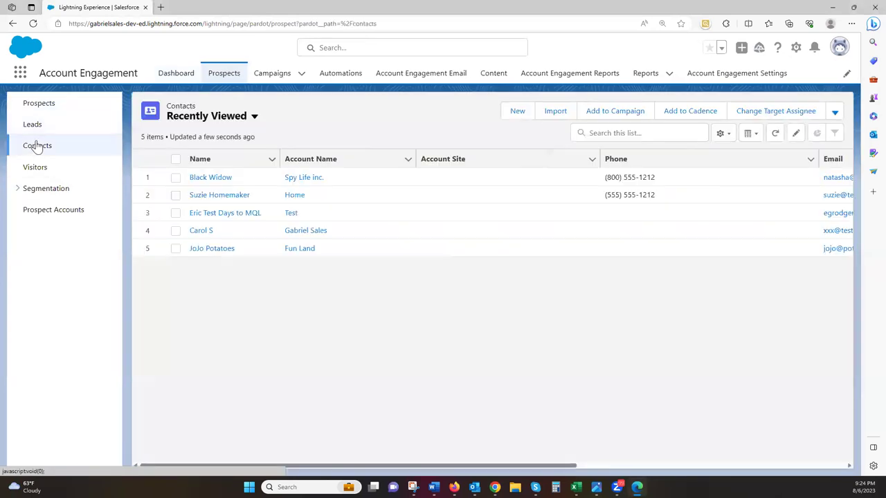
left_click(37, 130)
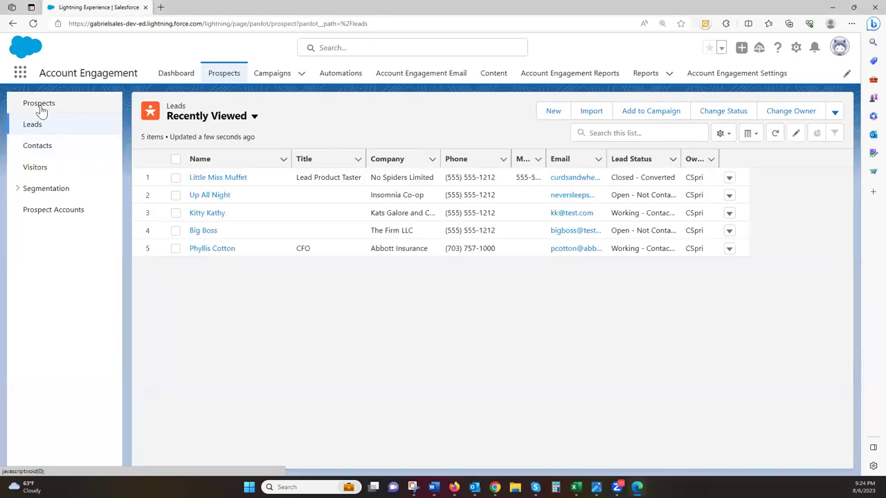
left_click(40, 105)
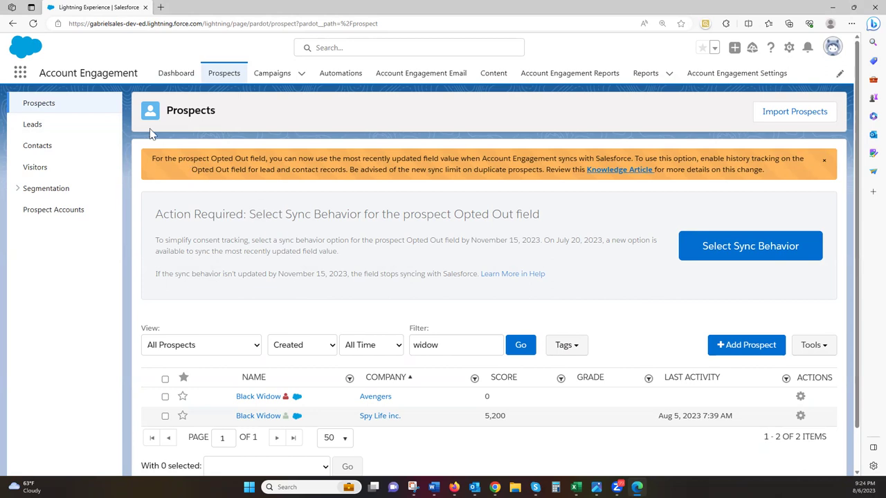
- Start a new prospect and look over the blank form's First Name and Email fields
left_click(734, 349)
scroll(588, 298, "down", 3)
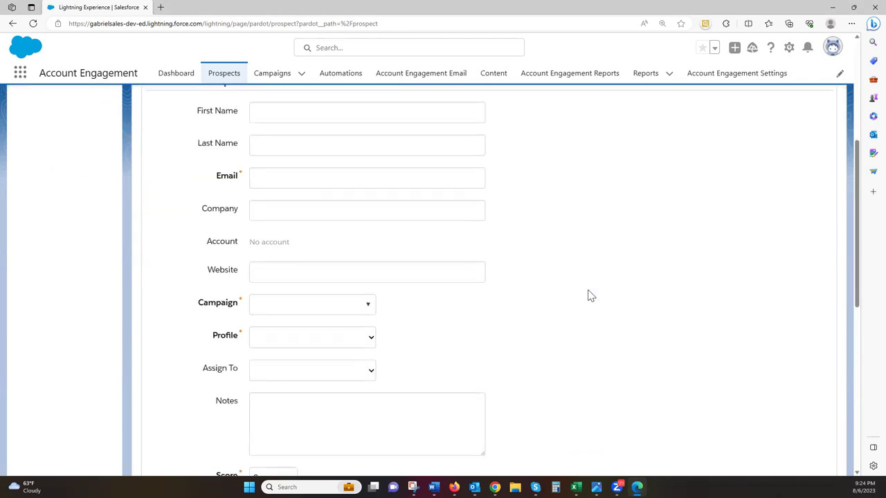
scroll(588, 296, "up", 2)
left_click(306, 242)
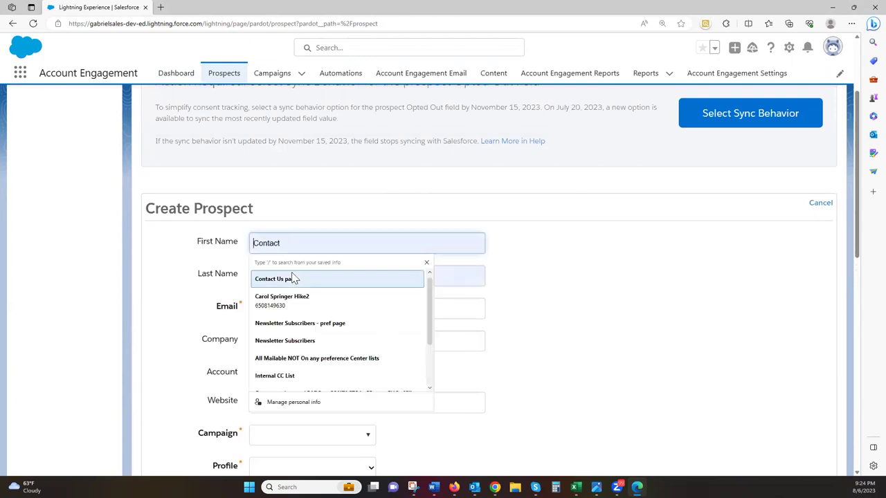
left_click(552, 275)
scroll(511, 295, "down", 1)
left_click(310, 243)
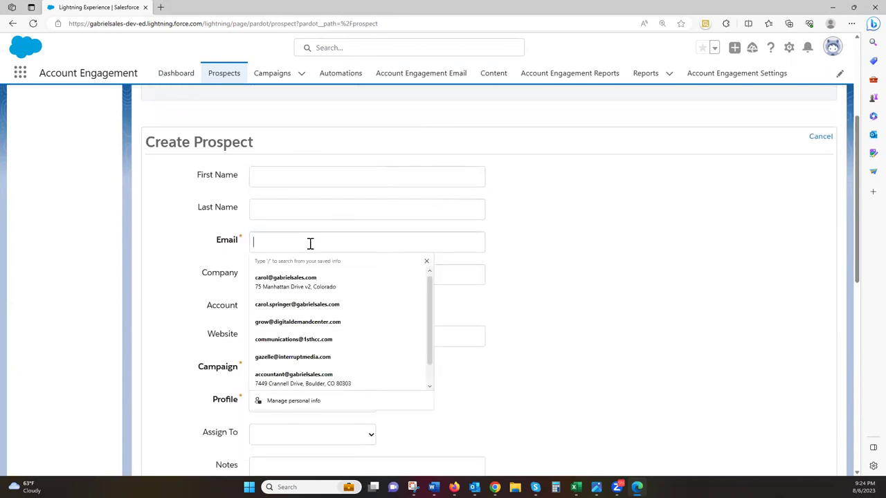
left_click(661, 252)
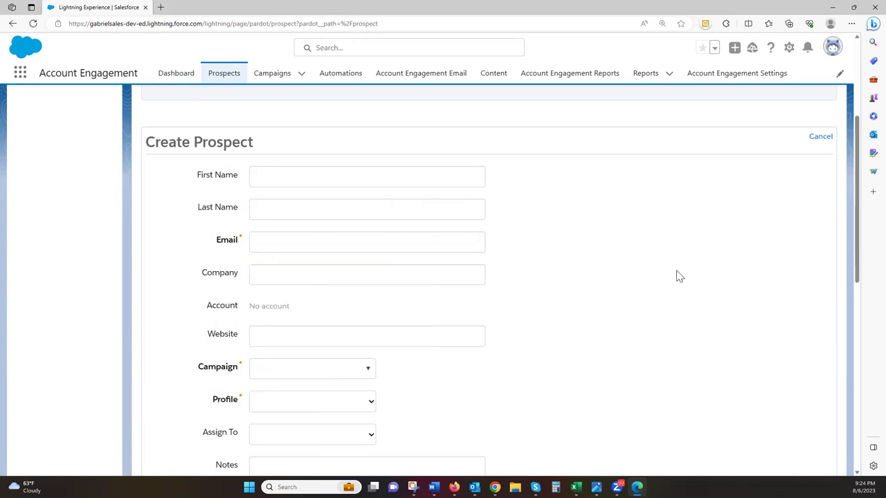
scroll(678, 276, "down", 1)
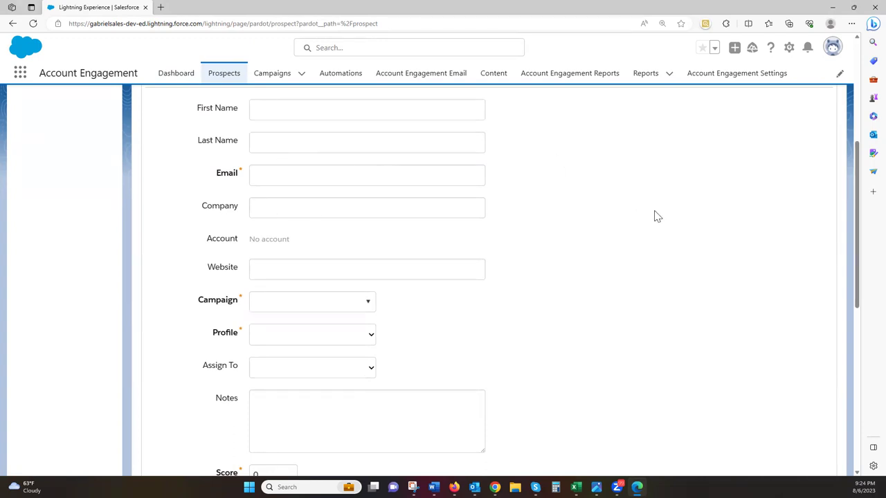
scroll(651, 214, "down", 1)
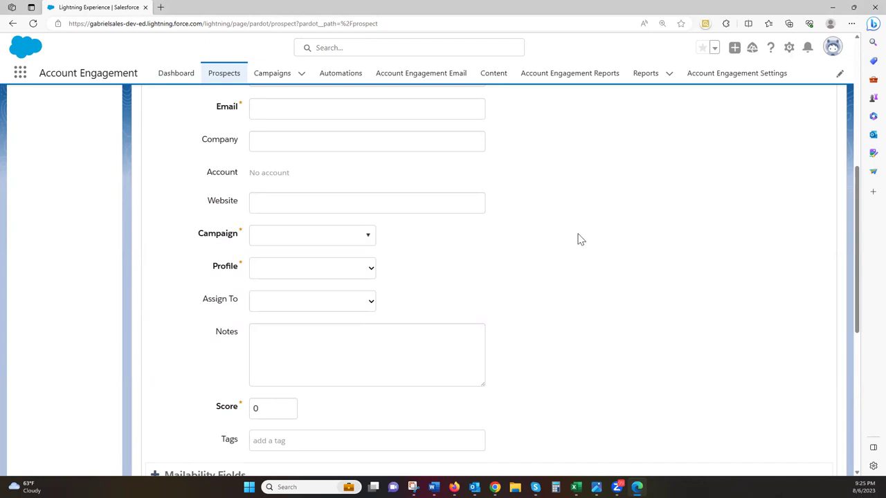
scroll(579, 239, "down", 1)
- Choose Test in the Campaign dropdown and Default in the Profile dropdown
left_click(277, 173)
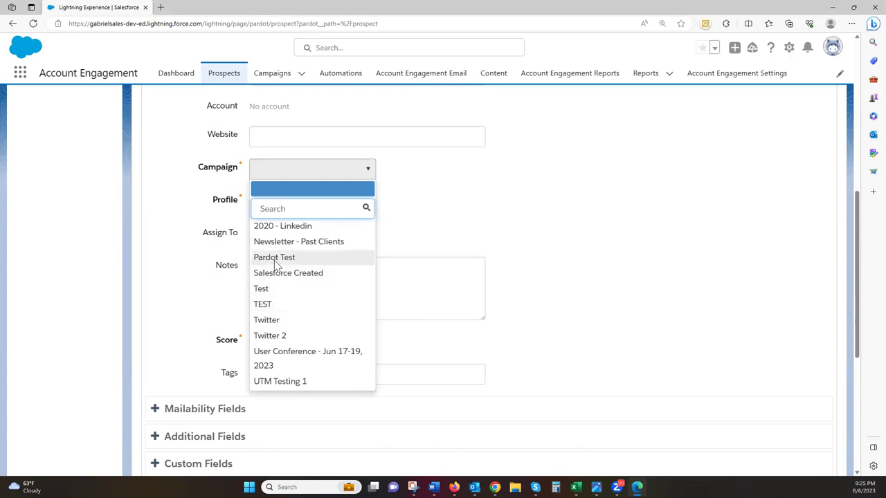
left_click(267, 289)
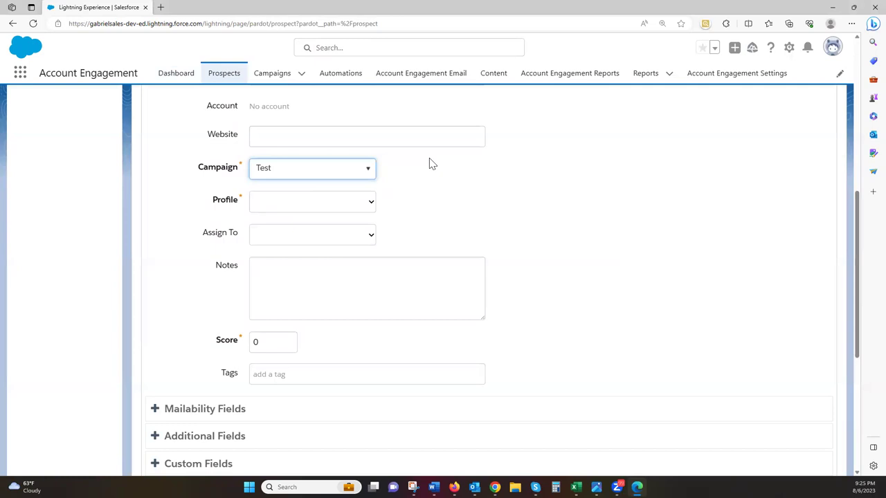
left_click(367, 205)
left_click(295, 233)
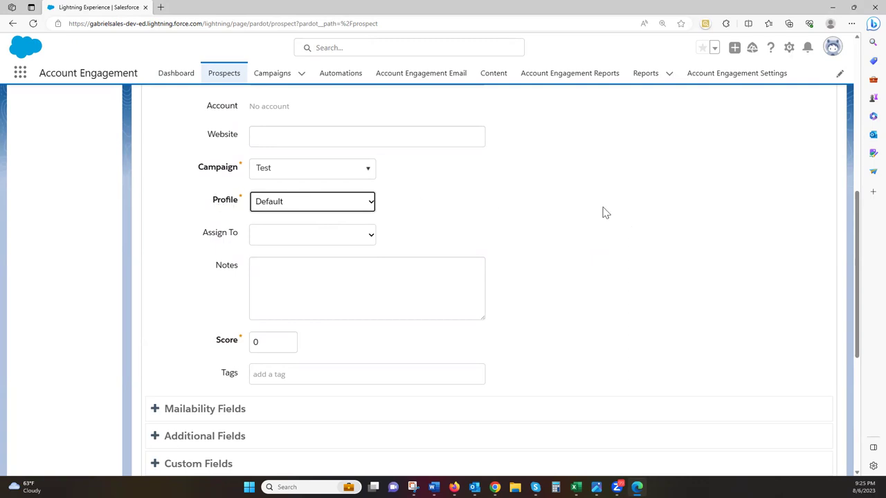
- Expand Additional Fields and look at City and State, leaving them blank
scroll(602, 213, "down", 1)
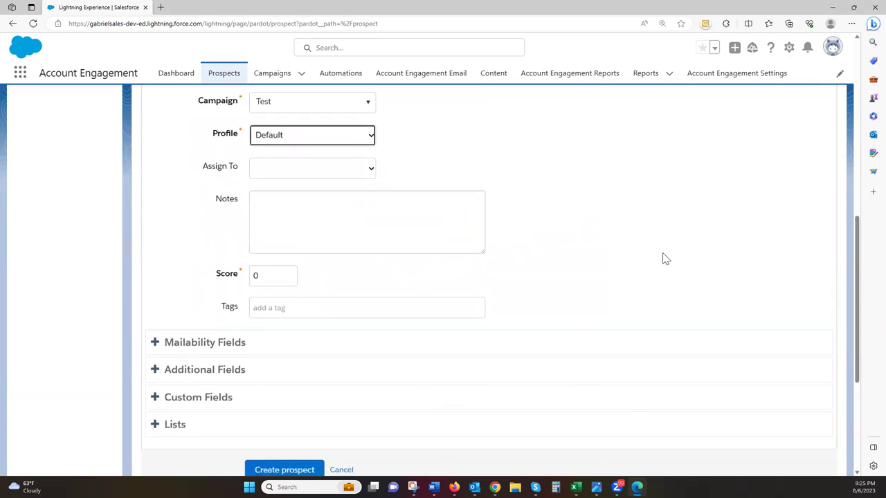
scroll(695, 263, "down", 1)
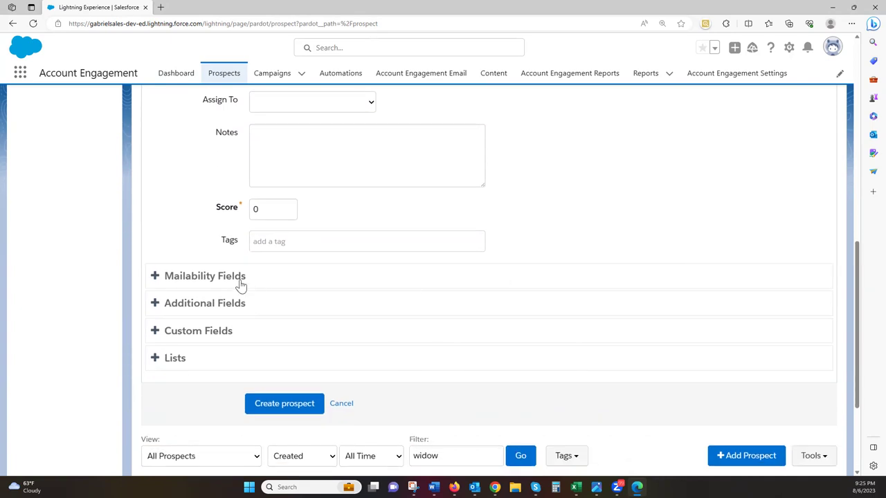
scroll(234, 303, "down", 1)
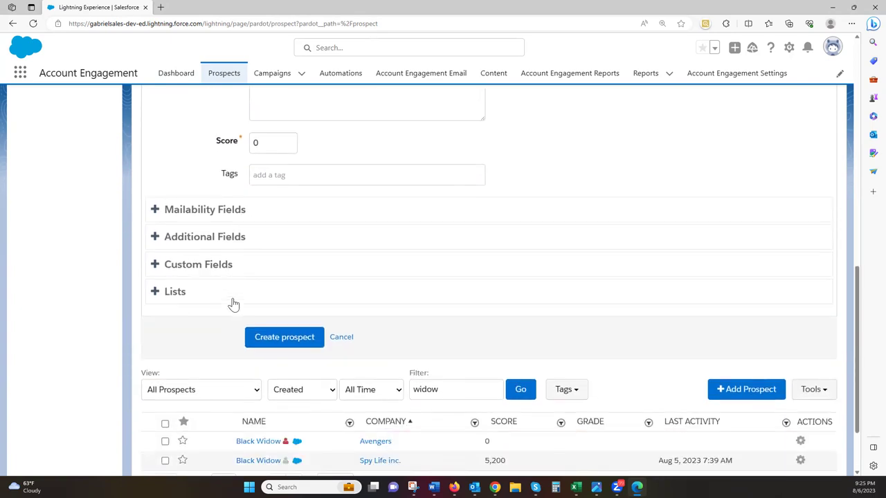
left_click(155, 214)
left_click(153, 237)
scroll(372, 295, "down", 1)
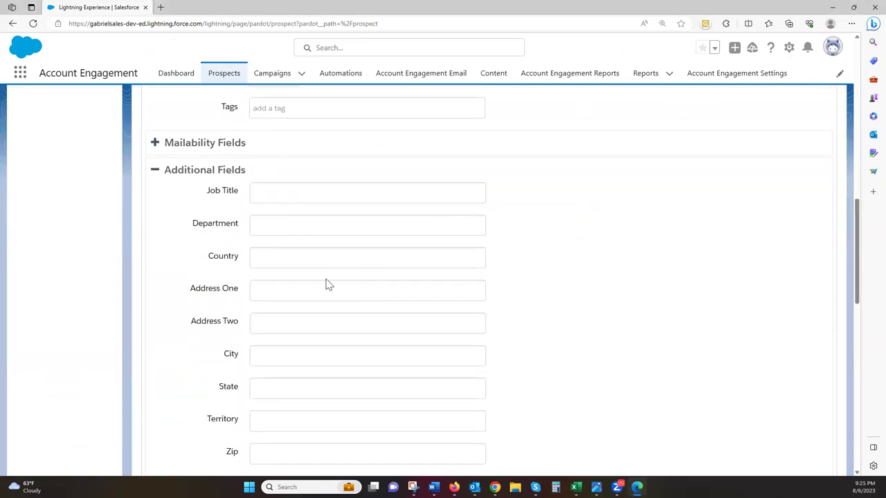
scroll(332, 311, "down", 1)
left_click(269, 291)
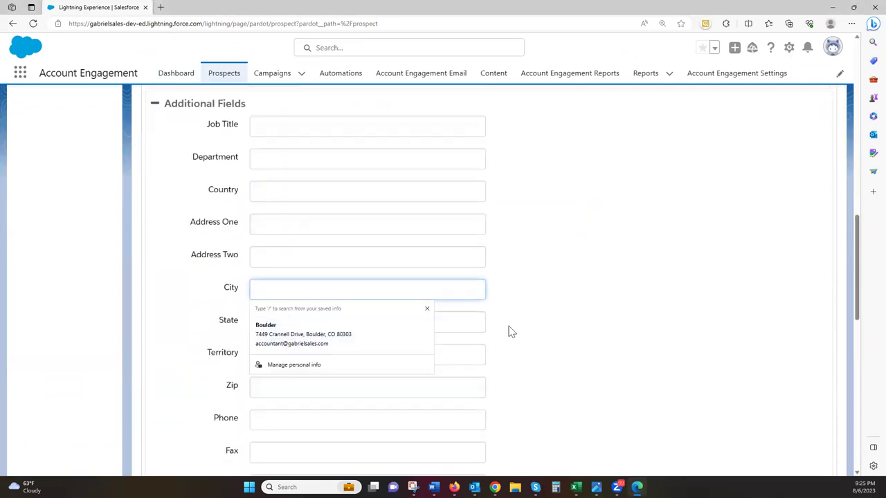
left_click(474, 327)
left_click(615, 325)
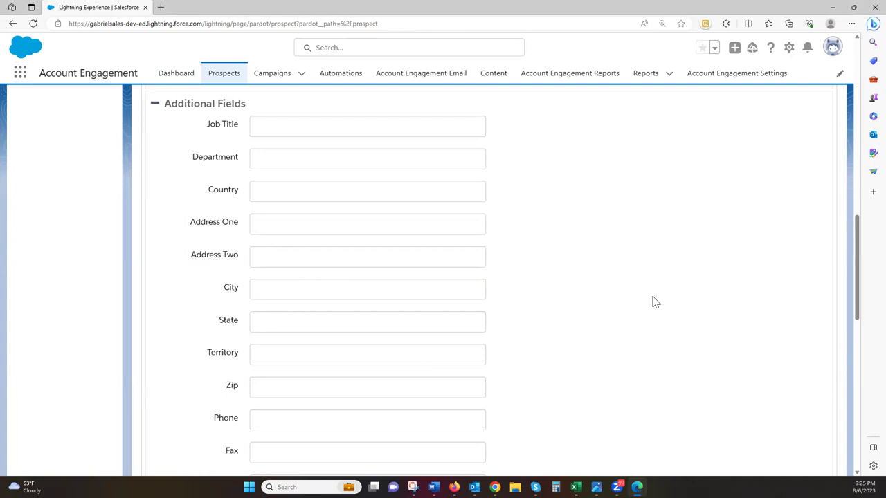
- Expand Custom Fields and Lists, checking the list choices without adding one
scroll(655, 302, "down", 5)
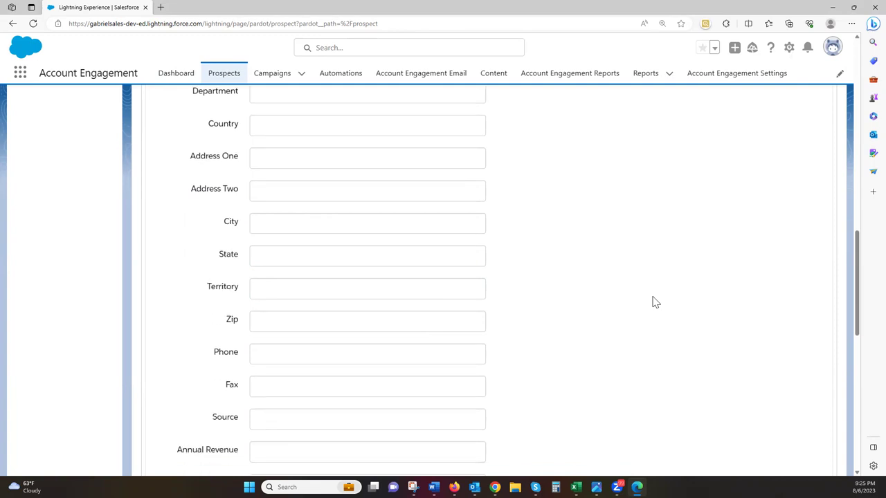
scroll(656, 302, "down", 3)
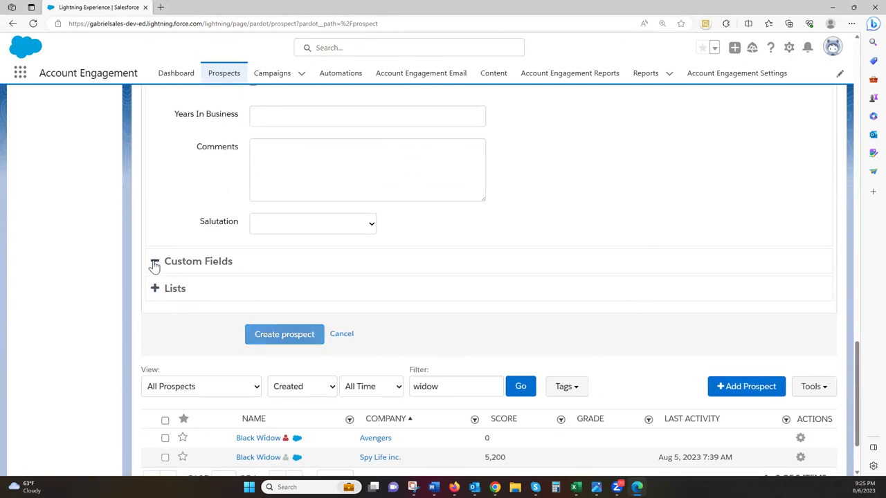
left_click(154, 262)
scroll(562, 355, "down", 3)
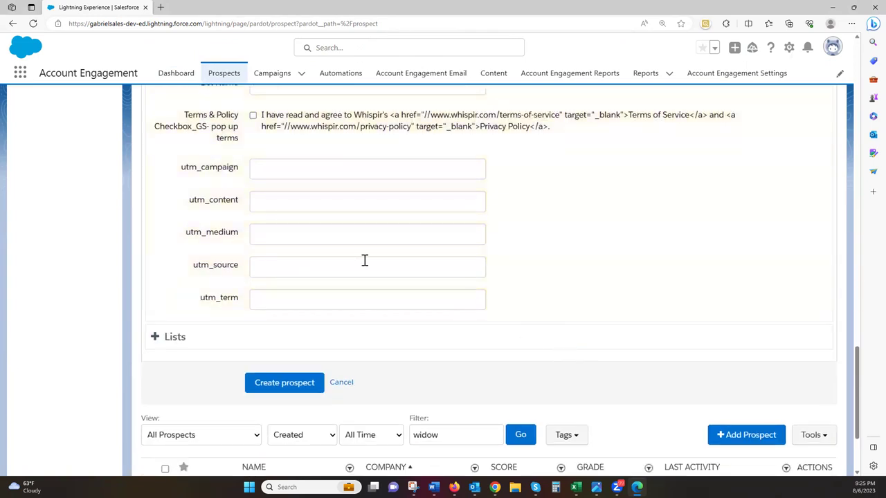
left_click(156, 338)
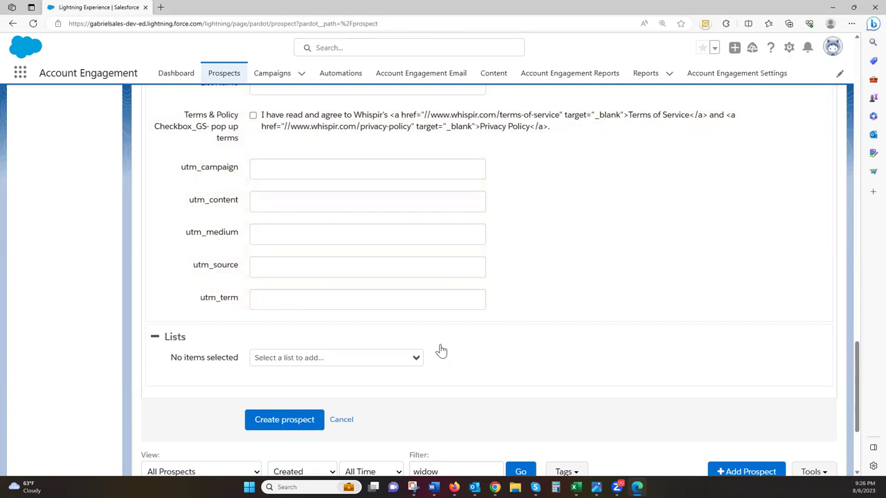
scroll(527, 356, "down", 1)
left_click(398, 293)
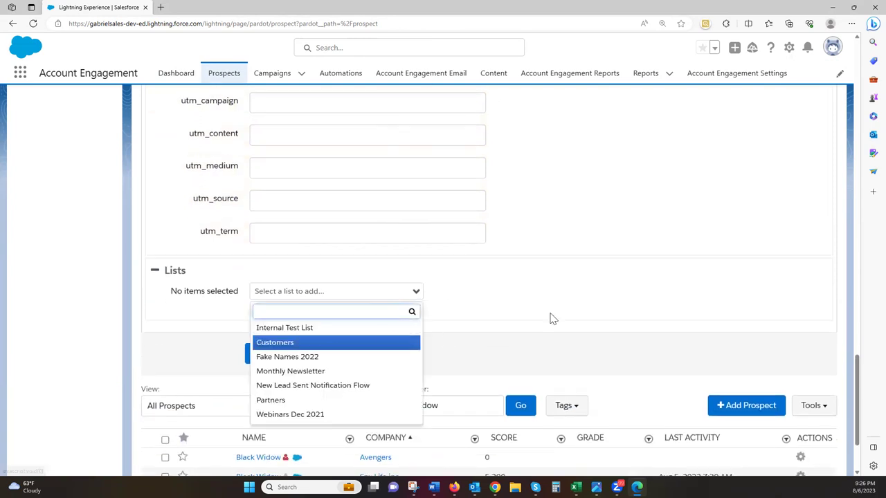
left_click(587, 297)
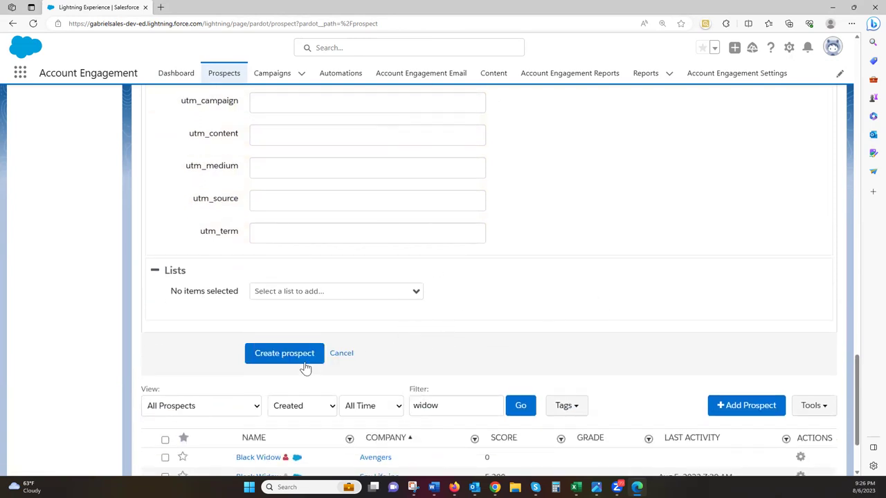
- Enter the test email address, fixing the stray space and the missing 't' in the domain
scroll(509, 323, "up", 20)
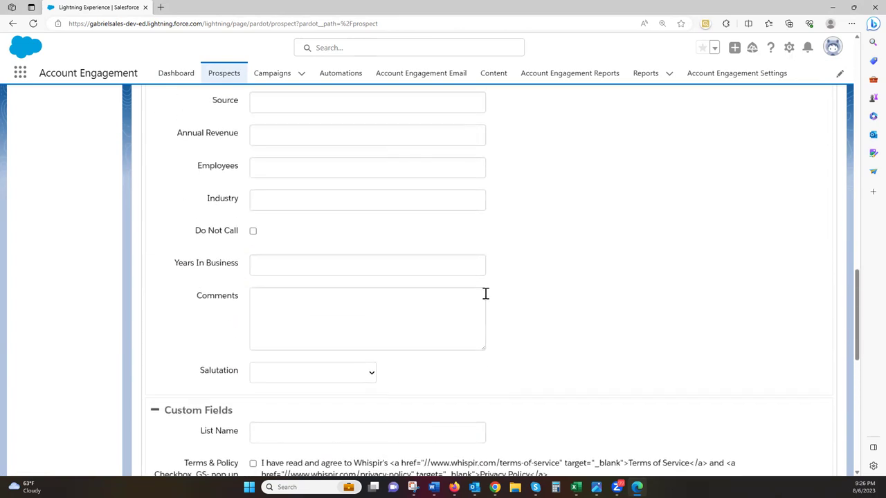
scroll(411, 273, "down", 3)
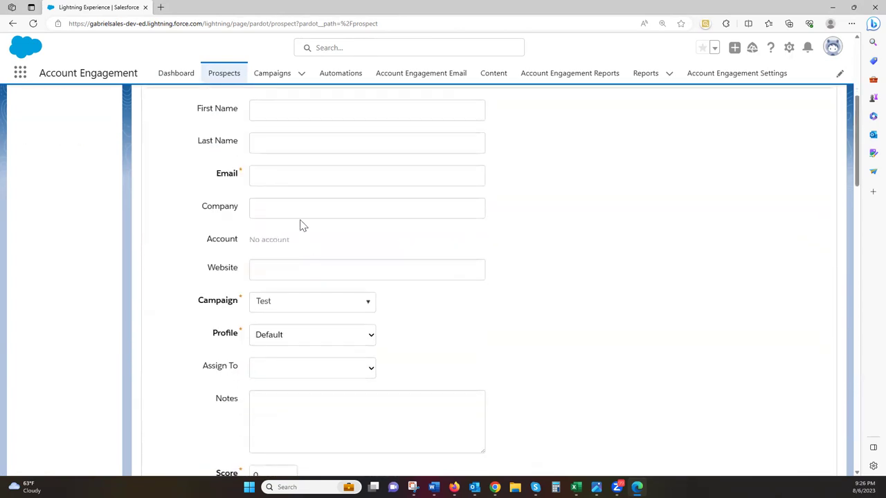
left_click(279, 173)
type("Te")
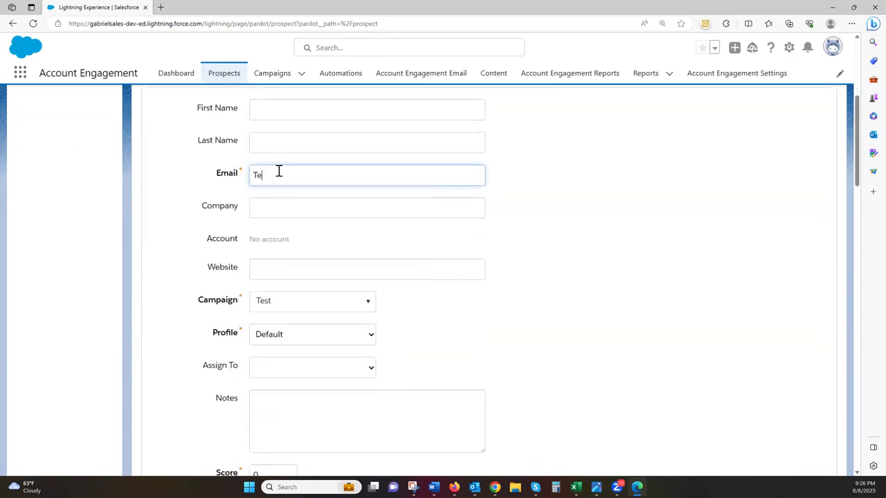
type("st @tes.com")
left_click(269, 175)
key("BackSpace")
left_click(288, 175)
type("t")
scroll(402, 201, "down", 2)
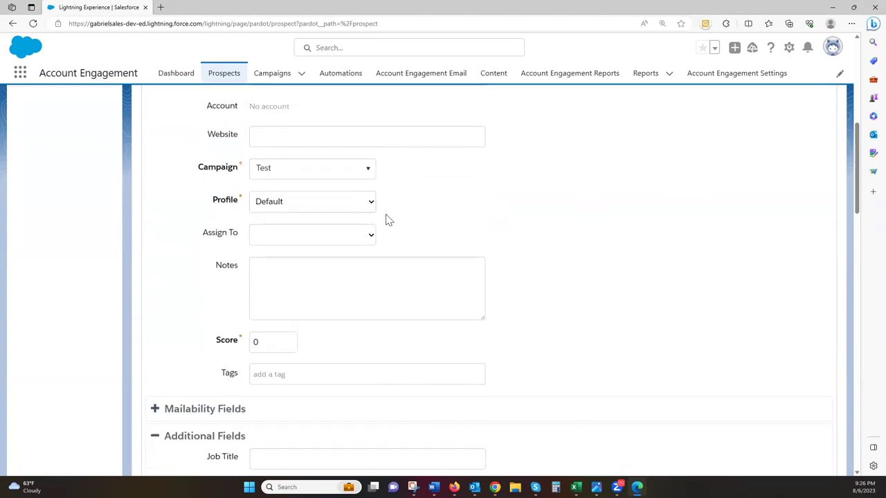
scroll(388, 221, "down", 15)
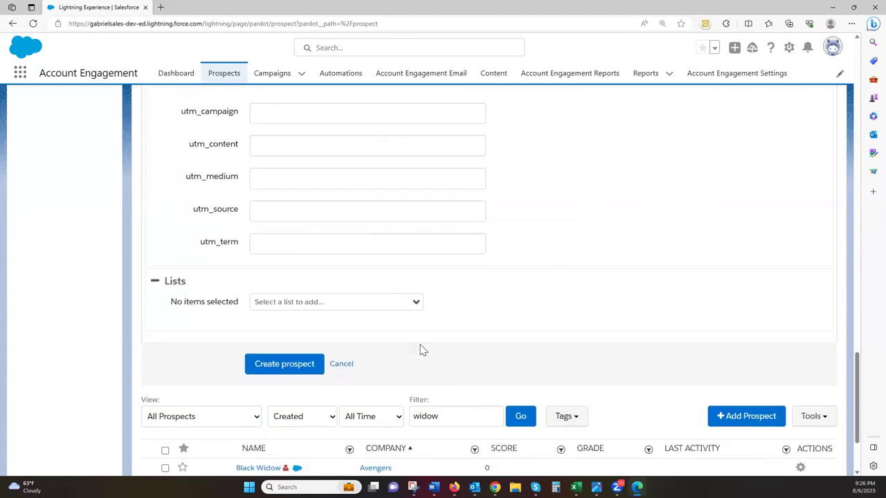
scroll(423, 350, "down", 2)
- Create the prospect, then filter the list to Today and clear the 'widow' filter text
left_click(285, 251)
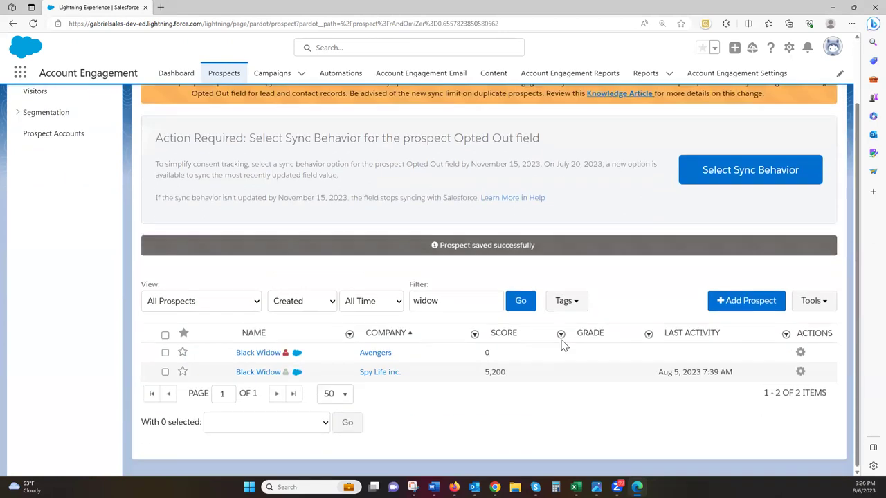
left_click(399, 300)
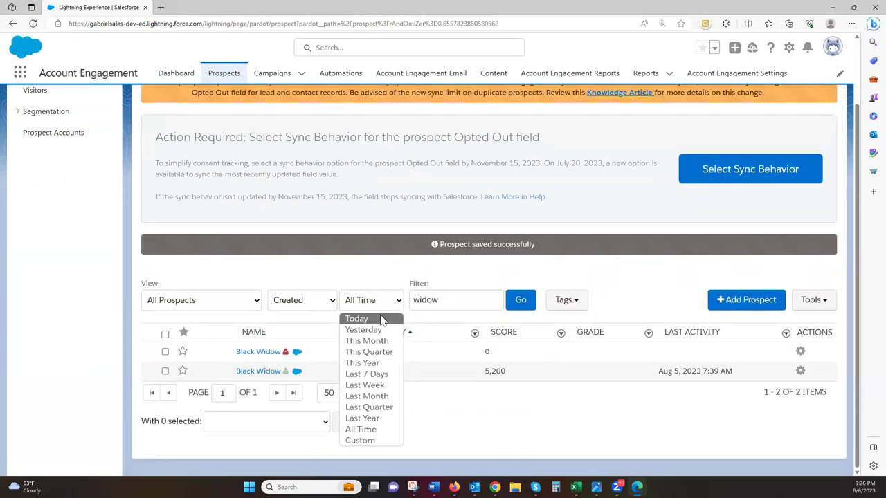
left_click(380, 319)
left_click_drag(462, 316, 385, 323)
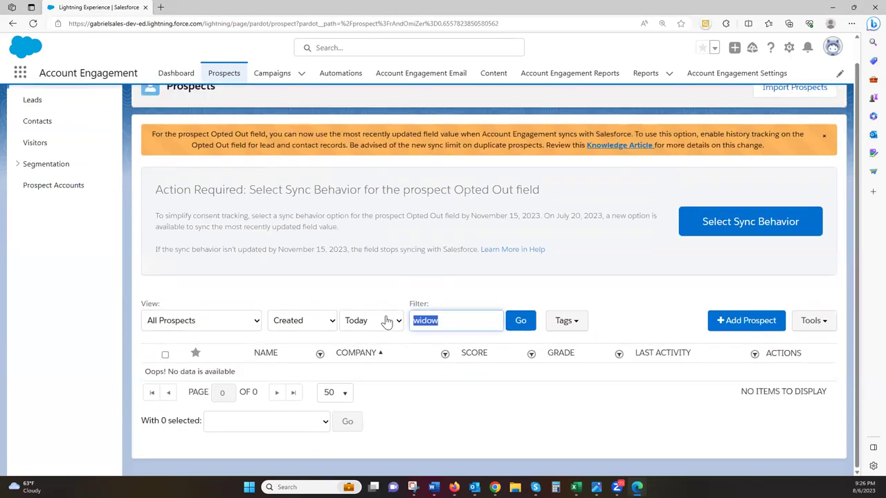
key("BackSpace")
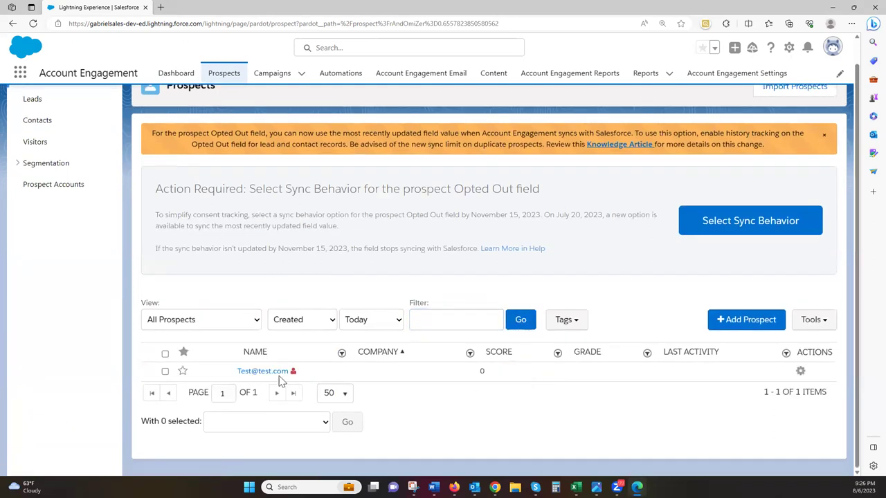